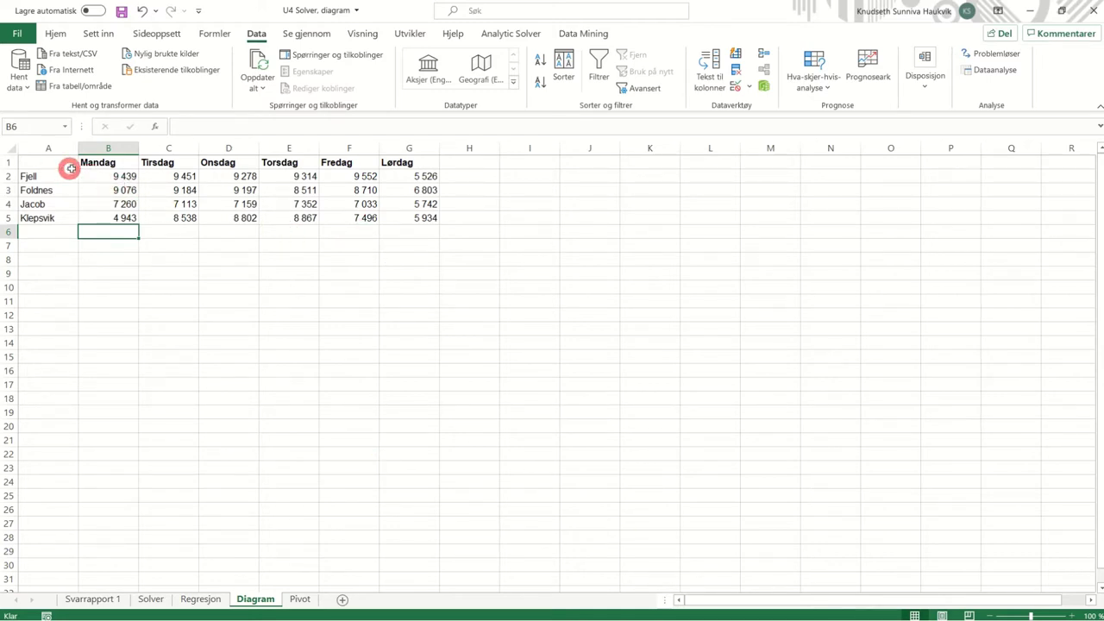
Step: Insert a 2D line chart with markers from the weekday sales data in A1:G5
{"action": "left_click_drag", "start_coordinate": [65, 167], "coordinate": [406, 217]}
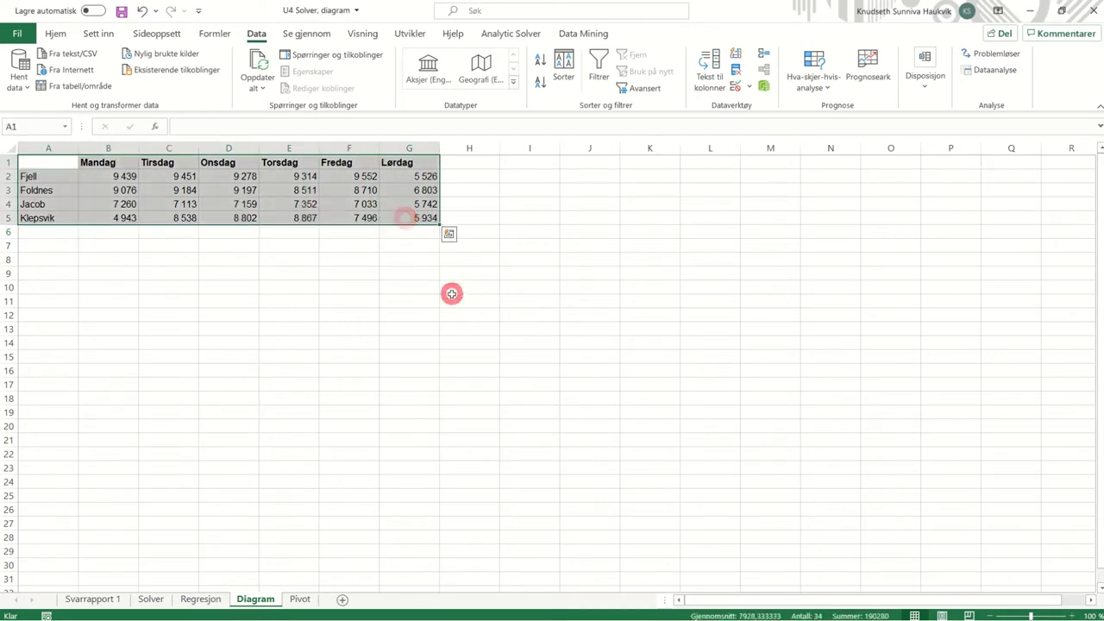
{"action": "left_click", "coordinate": [98, 33]}
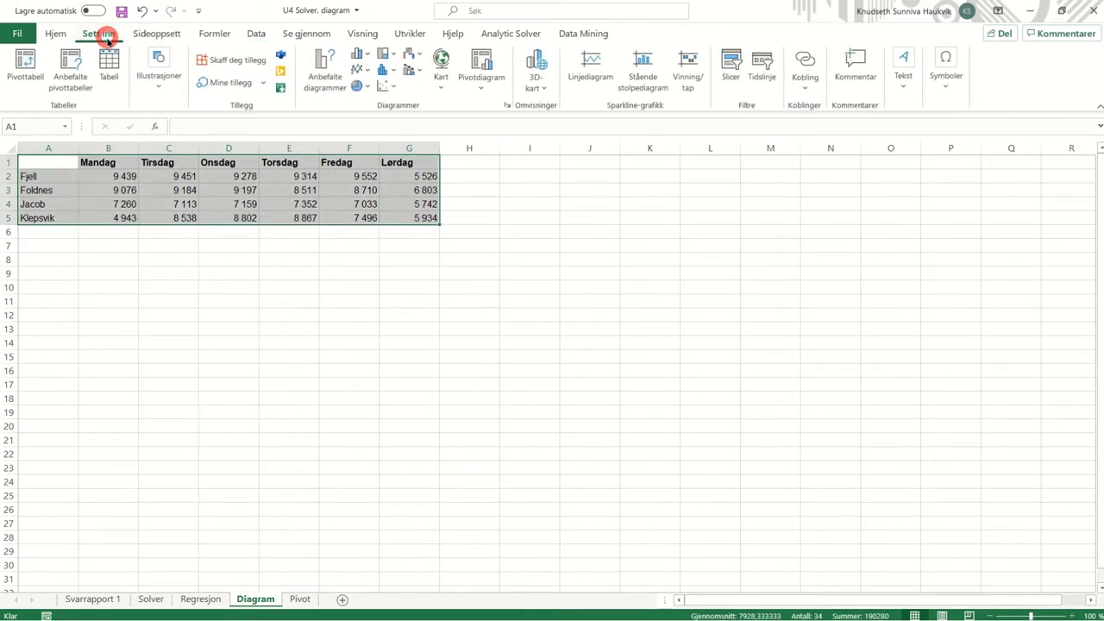
{"action": "left_click", "coordinate": [359, 67]}
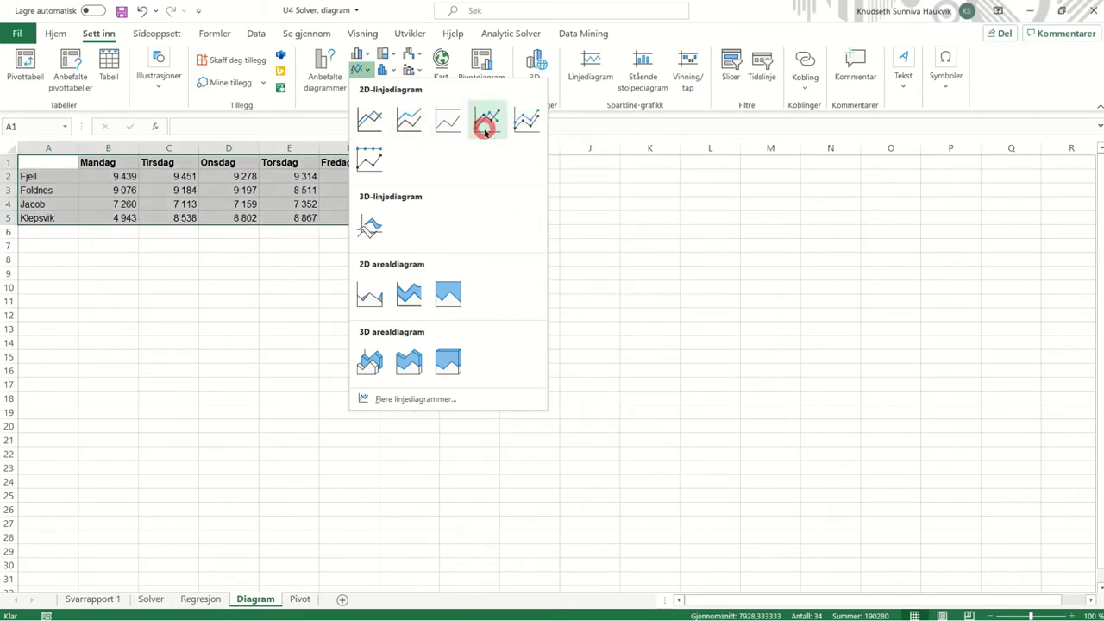
{"action": "left_click", "coordinate": [359, 53]}
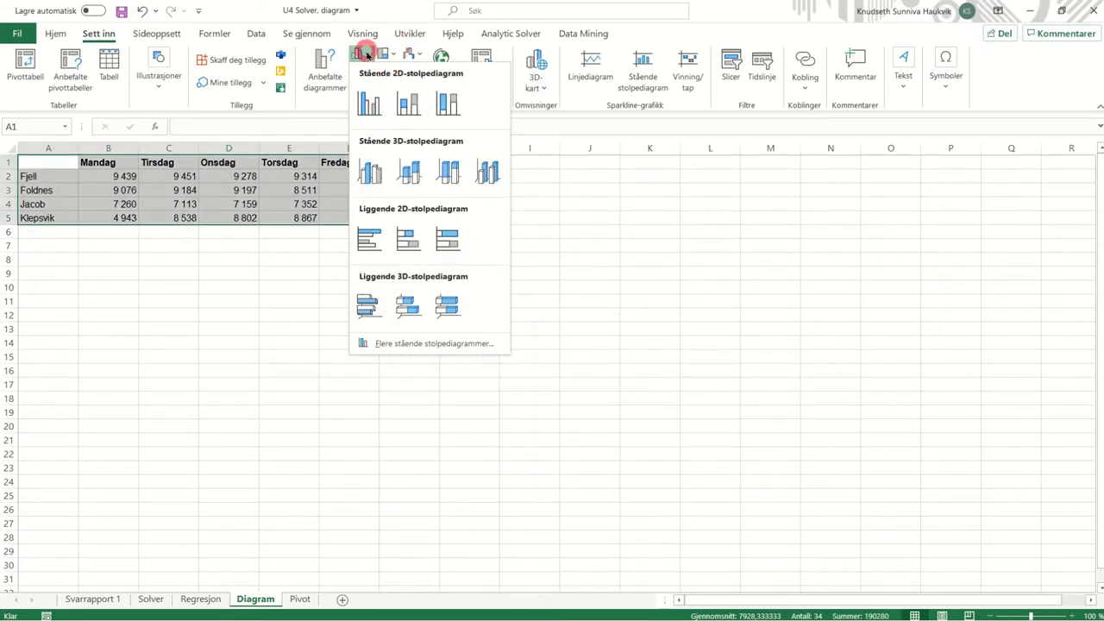
{"action": "left_click", "coordinate": [366, 54]}
{"action": "left_click", "coordinate": [362, 69]}
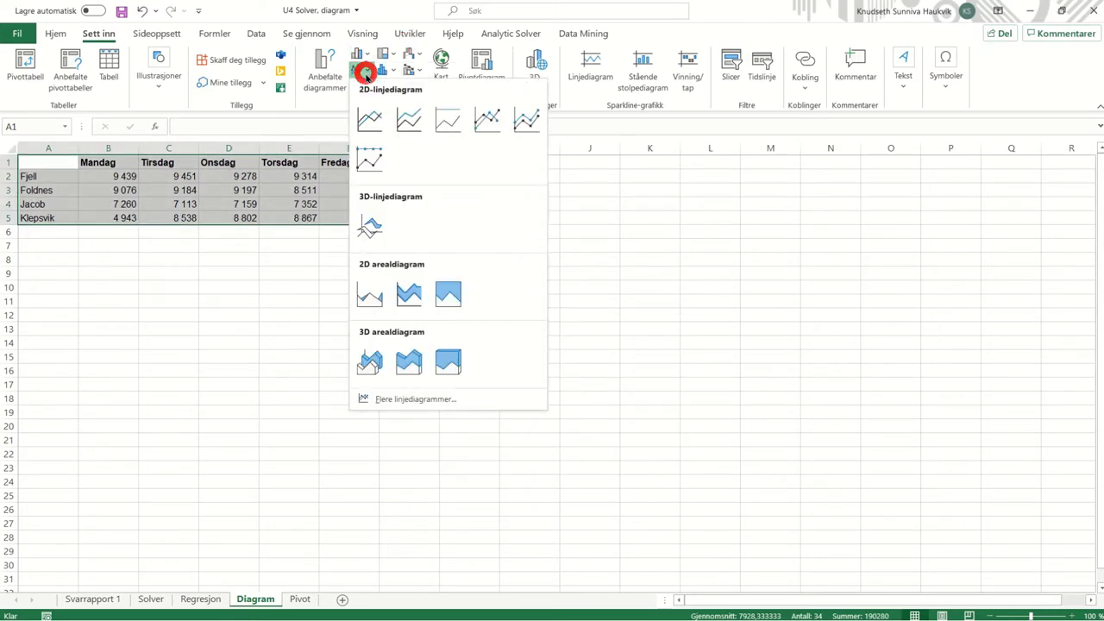
{"action": "left_click", "coordinate": [491, 112]}
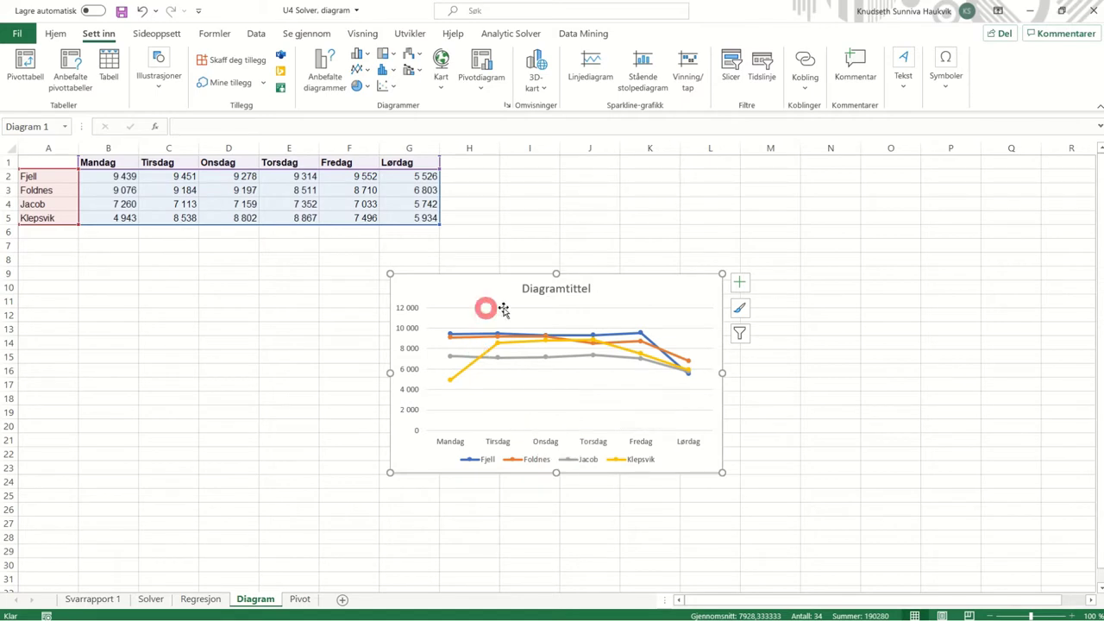
Step: Switch the chart's rows and columns so the stores lie along the horizontal axis and the weekdays form the series
{"action": "left_click", "coordinate": [659, 286]}
{"action": "left_click", "coordinate": [661, 34]}
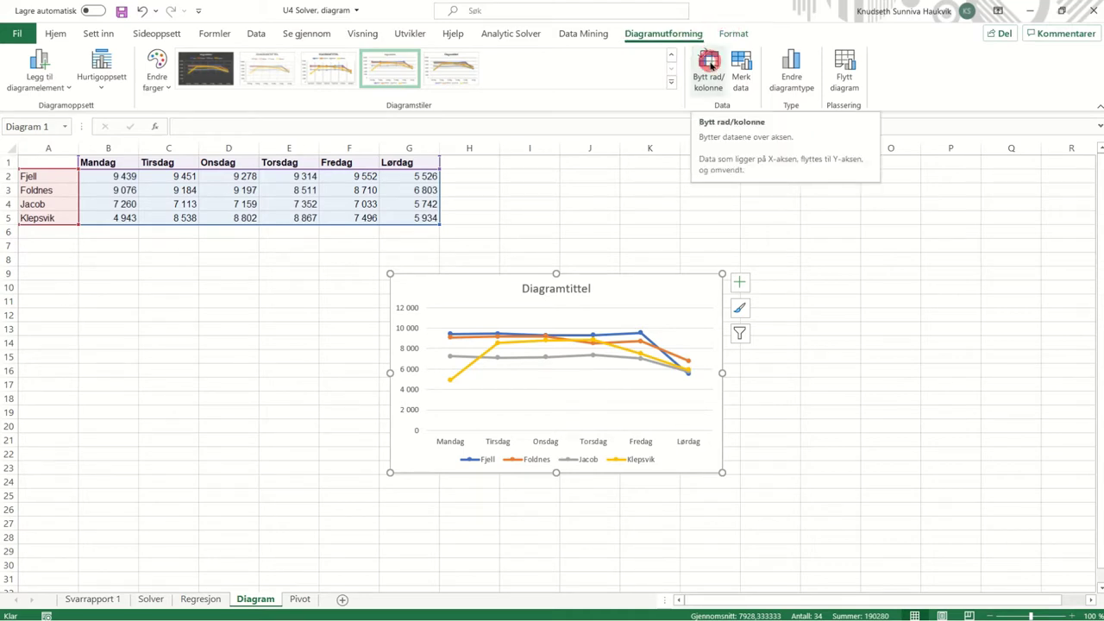
{"action": "left_click", "coordinate": [711, 64]}
{"action": "left_click", "coordinate": [711, 65]}
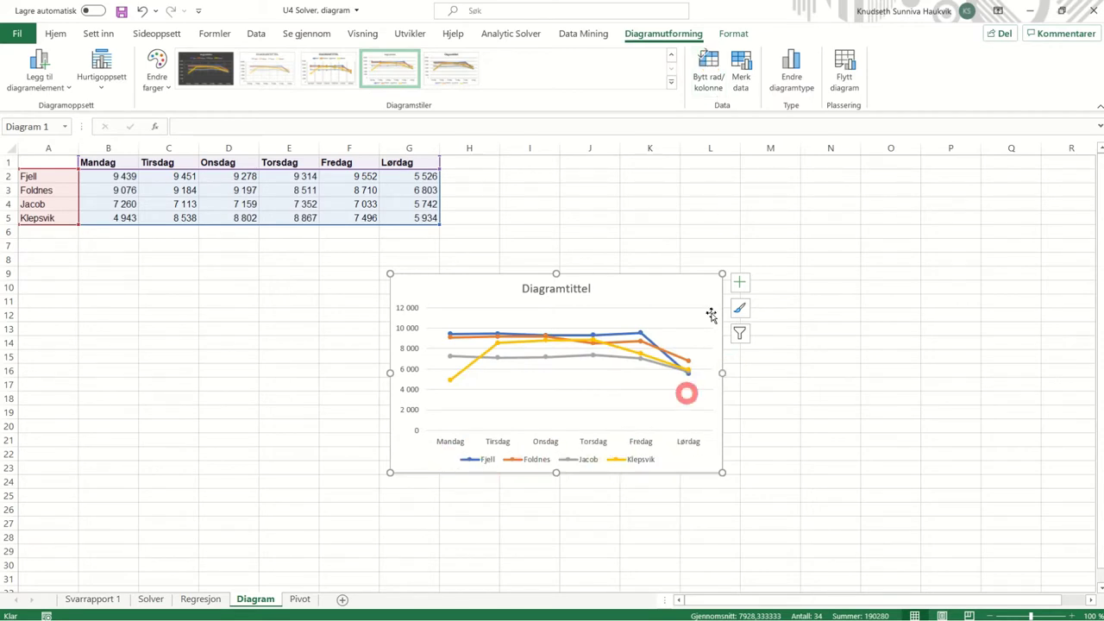
{"action": "left_click", "coordinate": [722, 65]}
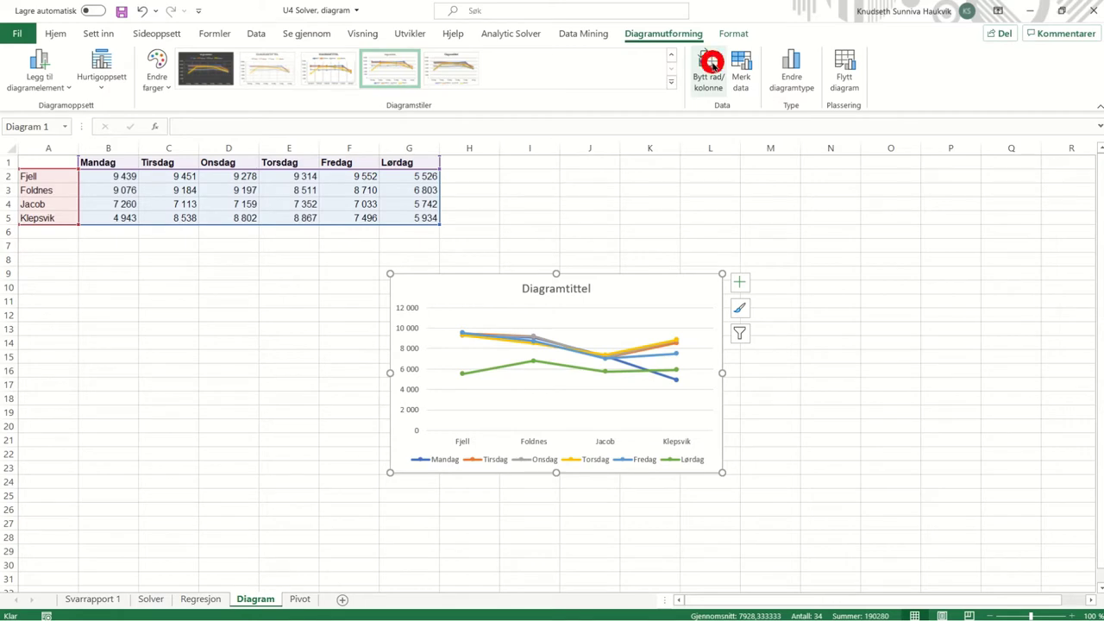
{"action": "left_click", "coordinate": [711, 63]}
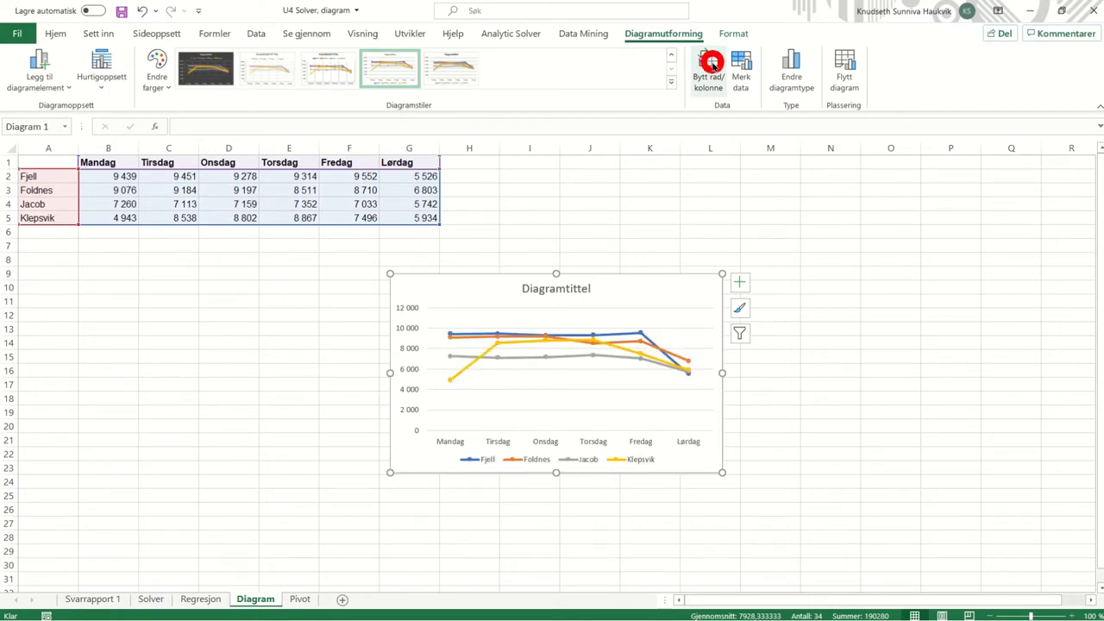
{"action": "left_click", "coordinate": [711, 63]}
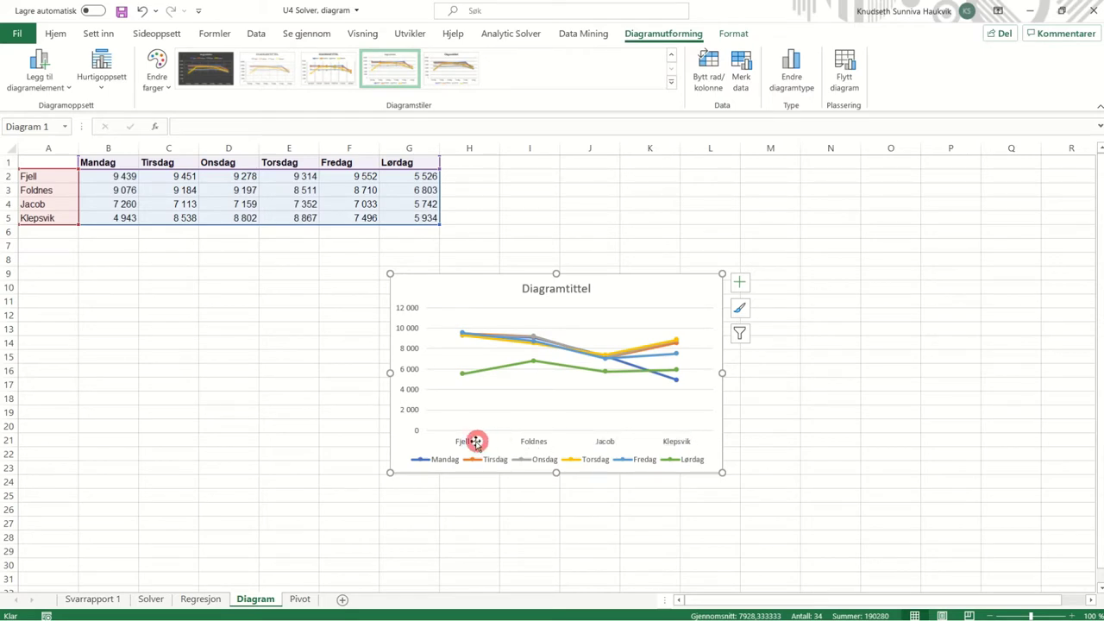
{"action": "left_click", "coordinate": [711, 63]}
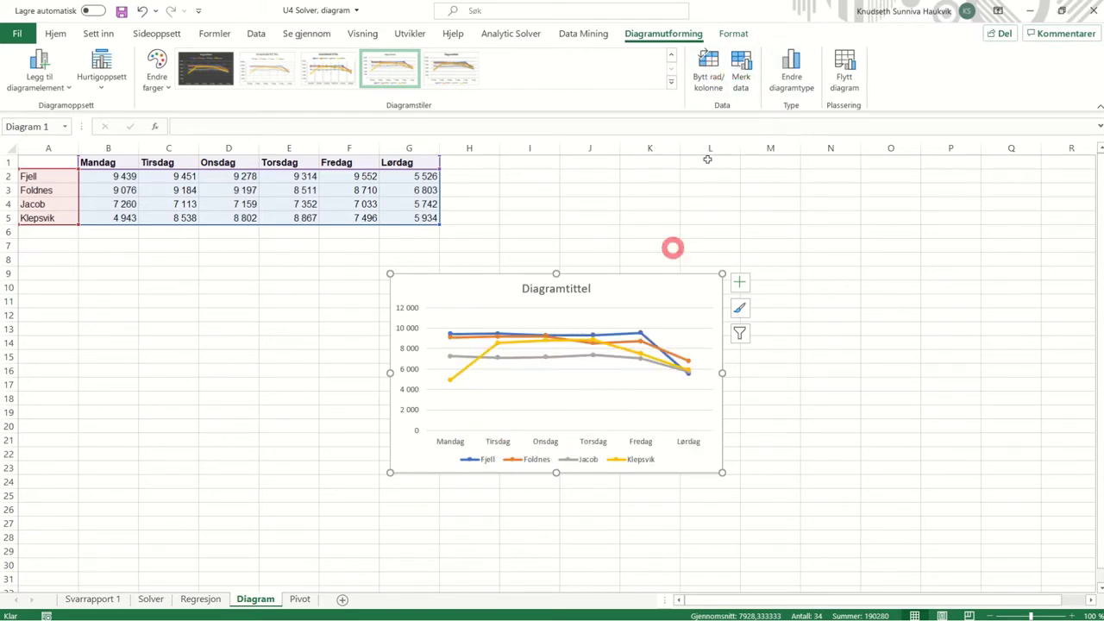
{"action": "left_click", "coordinate": [712, 67]}
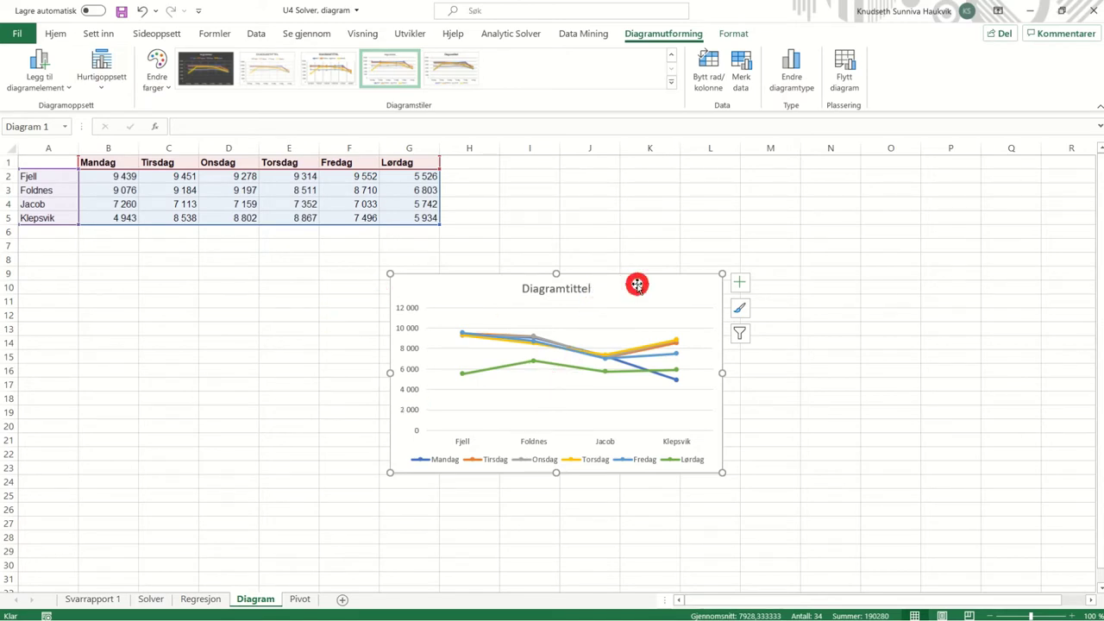
{"action": "left_click", "coordinate": [635, 369]}
{"action": "left_click", "coordinate": [637, 323]}
{"action": "left_click", "coordinate": [637, 291]}
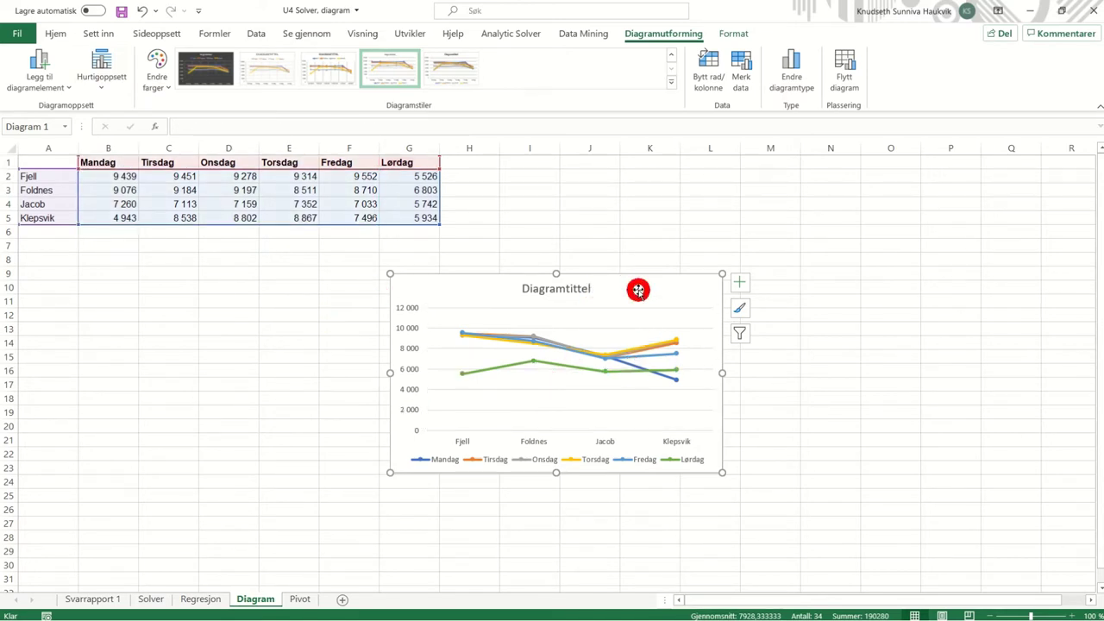
{"action": "left_click", "coordinate": [629, 322]}
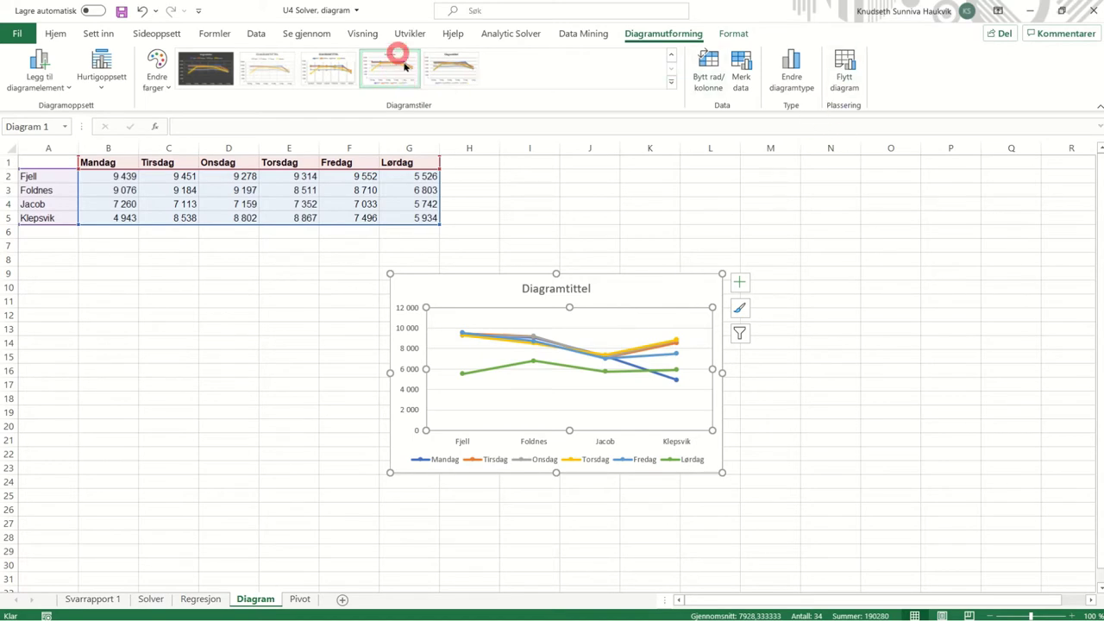
{"action": "left_click", "coordinate": [667, 290]}
{"action": "right_click", "coordinate": [667, 290]}
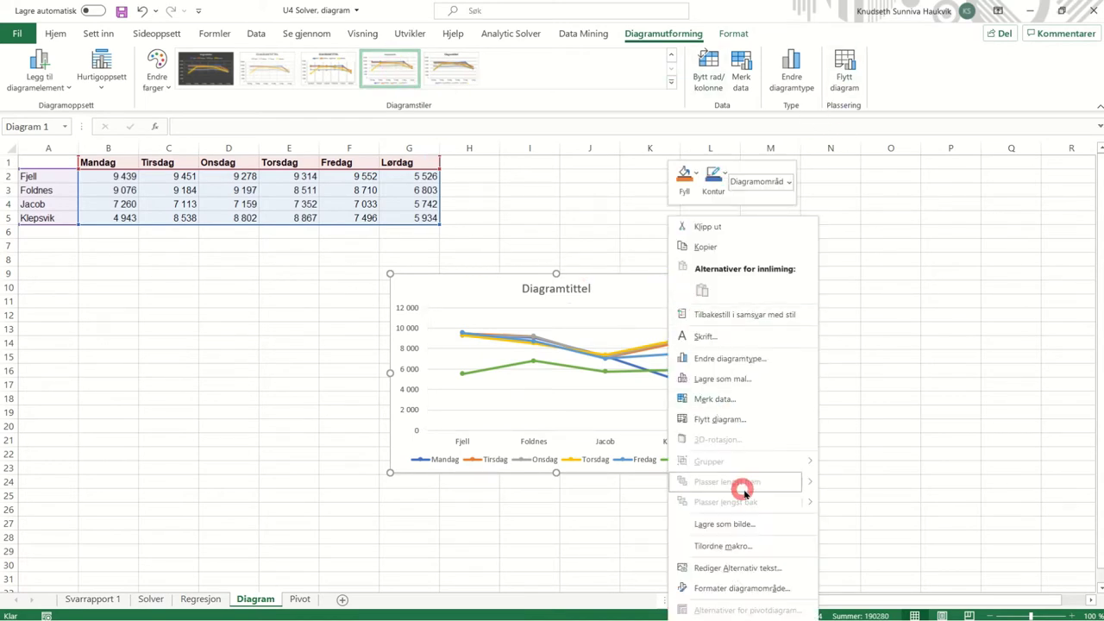
{"action": "left_click", "coordinate": [620, 285]}
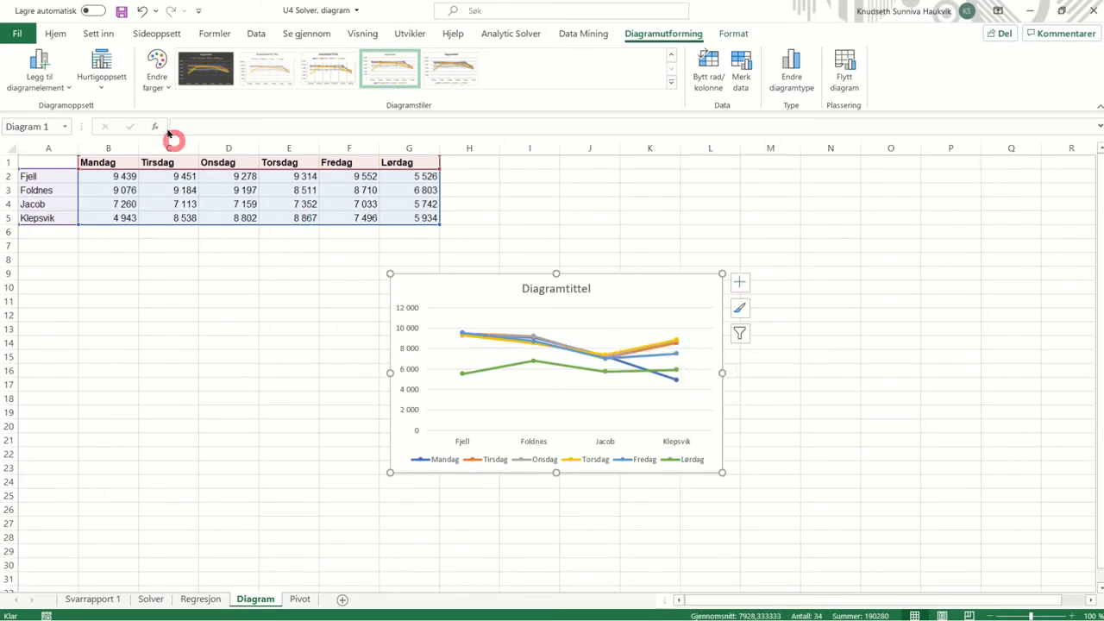
Step: Examine the quick layouts and the chart elements that can be added, including axis titles, data labels, data table, legend, gridlines and error bars
{"action": "left_click", "coordinate": [100, 90]}
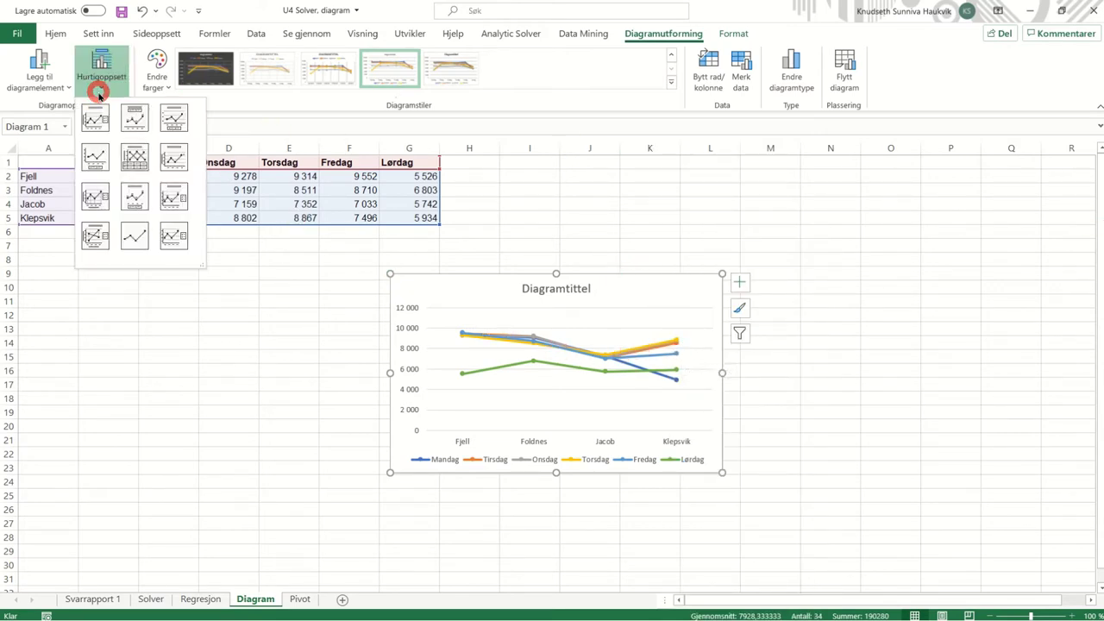
{"action": "left_click", "coordinate": [45, 88]}
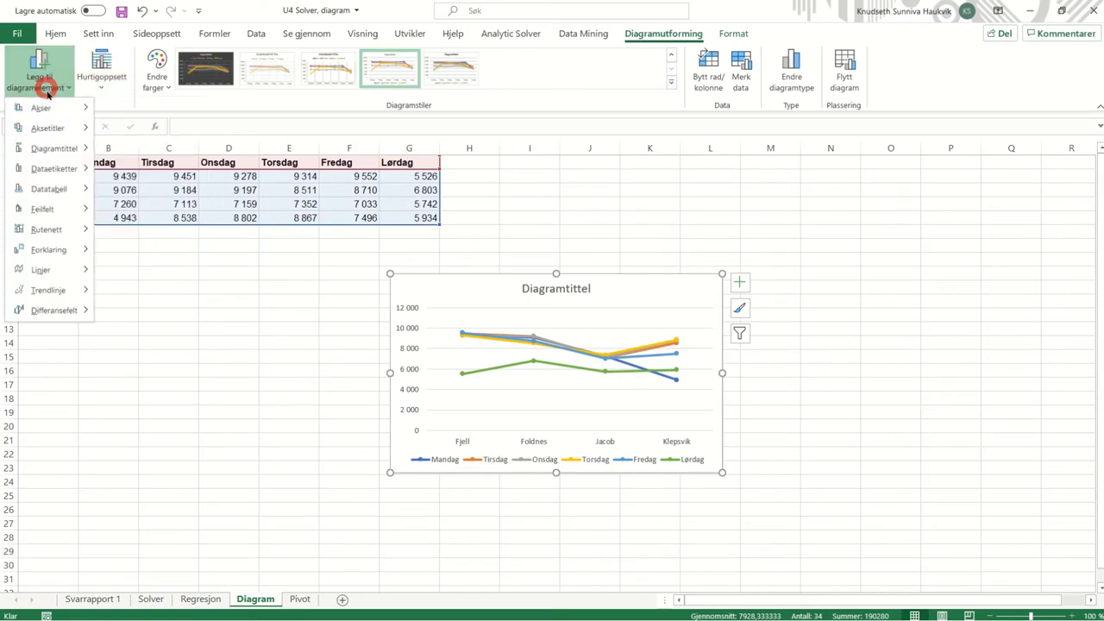
{"action": "left_click", "coordinate": [91, 127]}
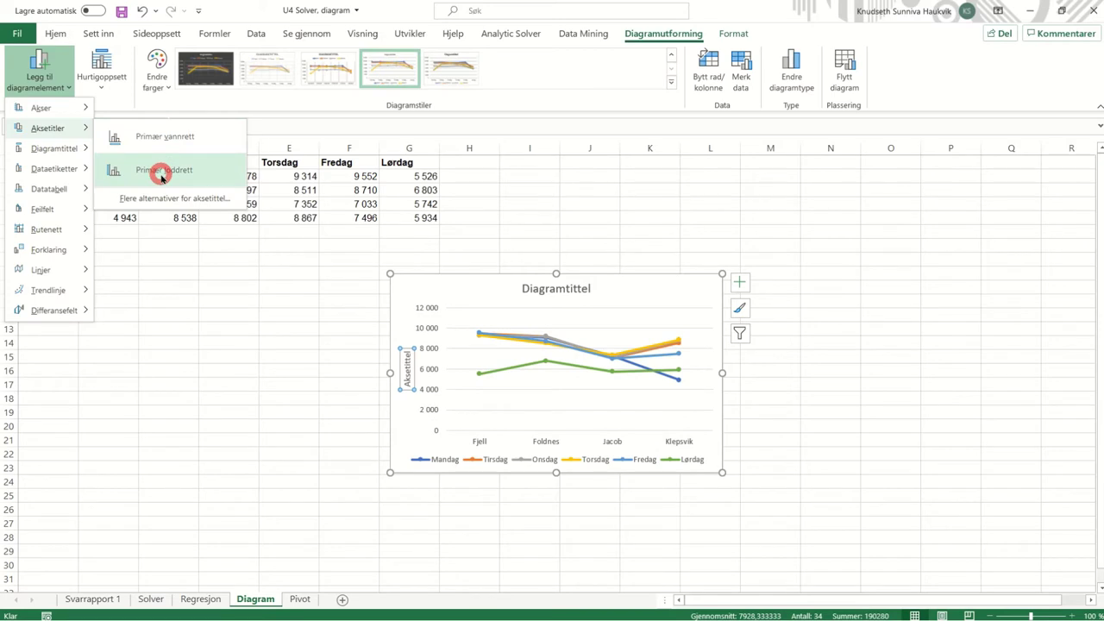
{"action": "mouse_move", "coordinate": [49, 147]}
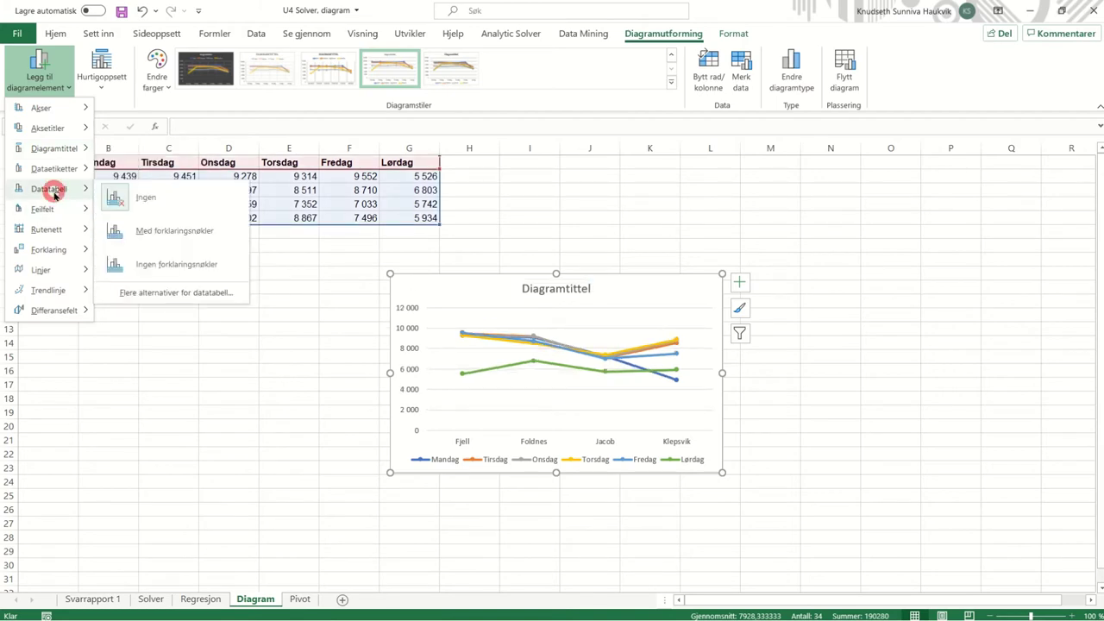
{"action": "mouse_move", "coordinate": [53, 171]}
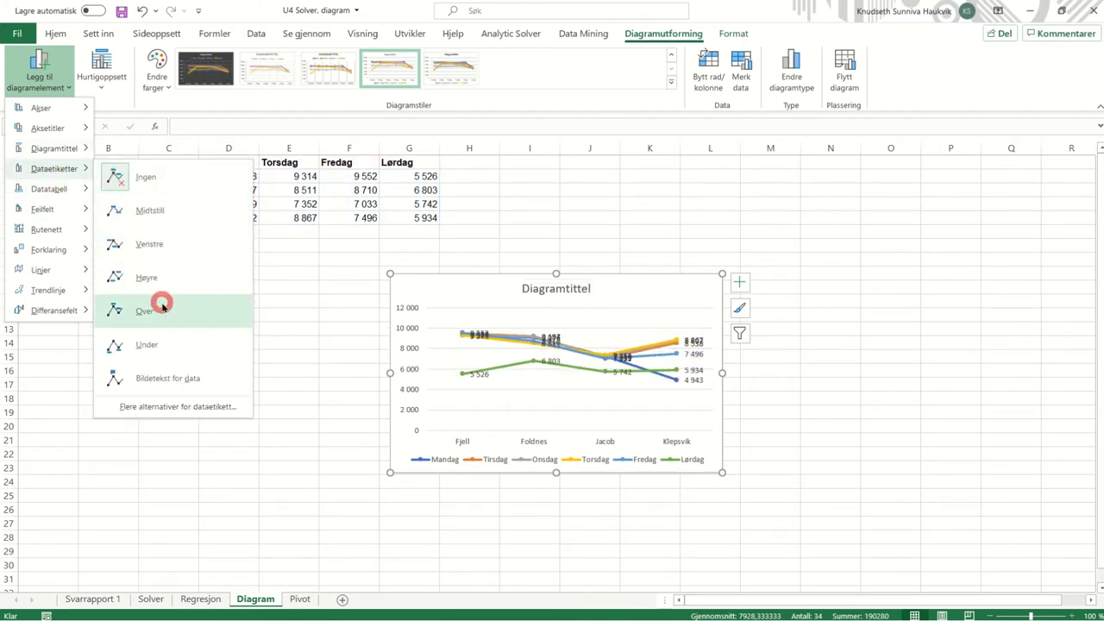
{"action": "mouse_move", "coordinate": [54, 290]}
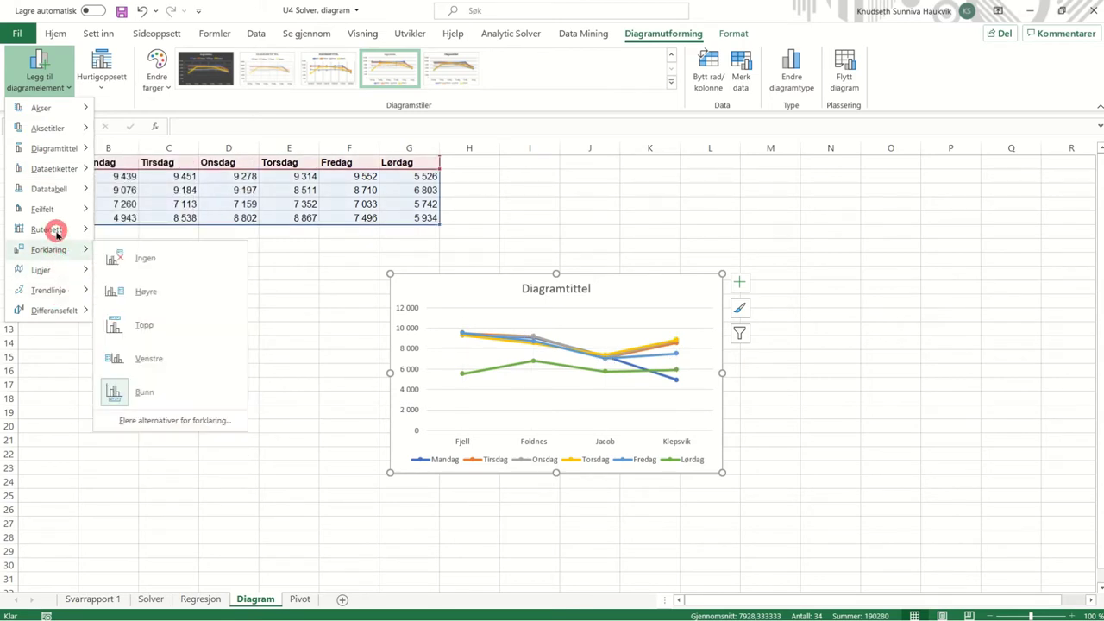
{"action": "mouse_move", "coordinate": [79, 239]}
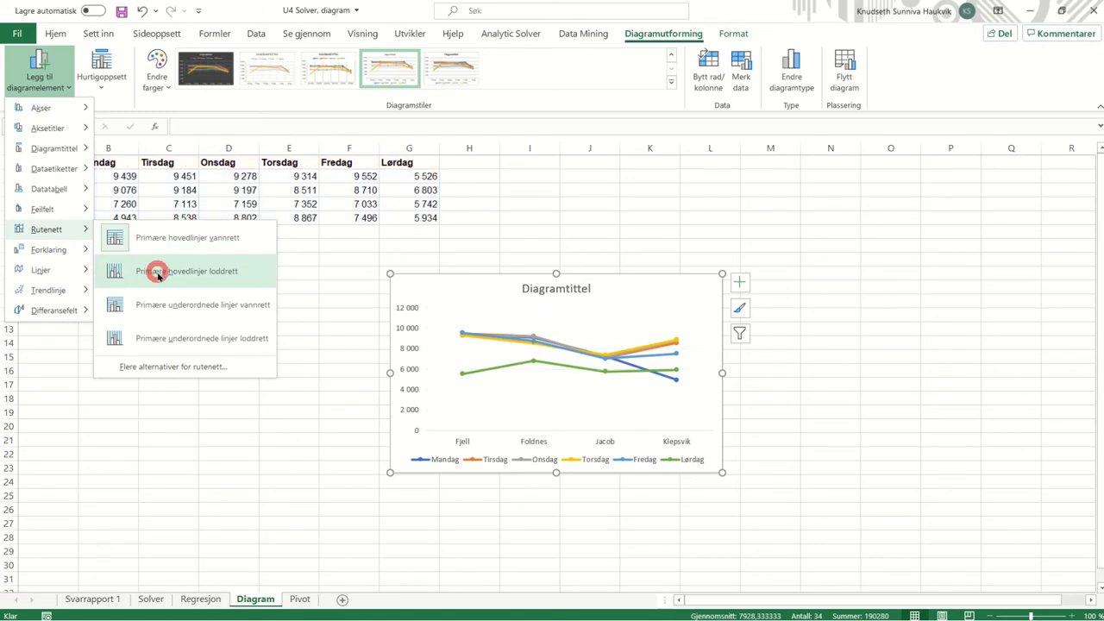
{"action": "mouse_move", "coordinate": [37, 210]}
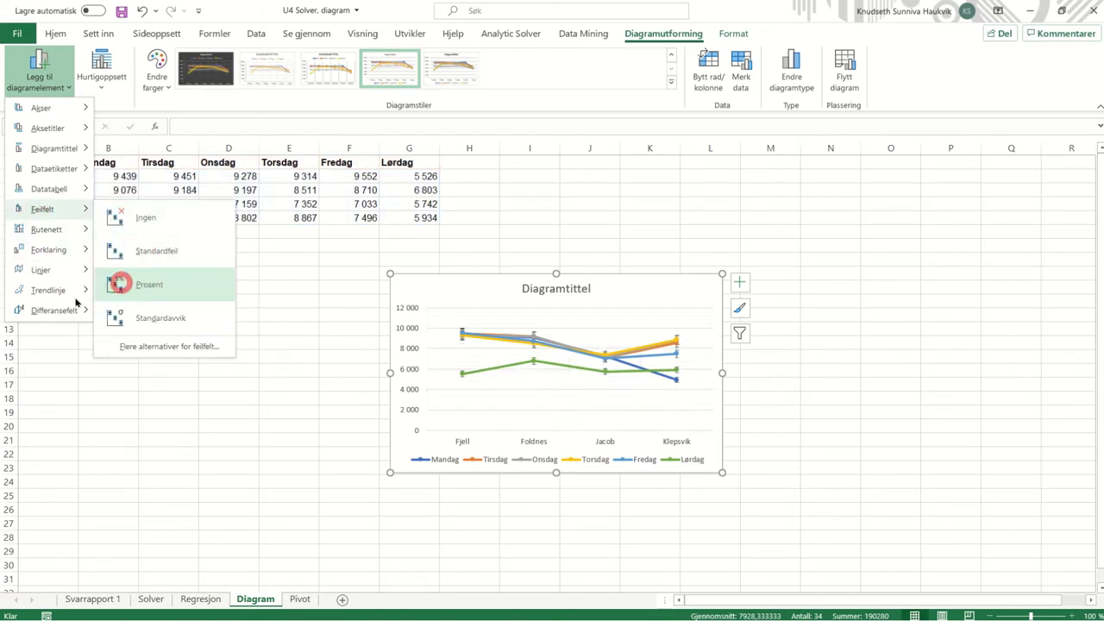
{"action": "mouse_move", "coordinate": [39, 107]}
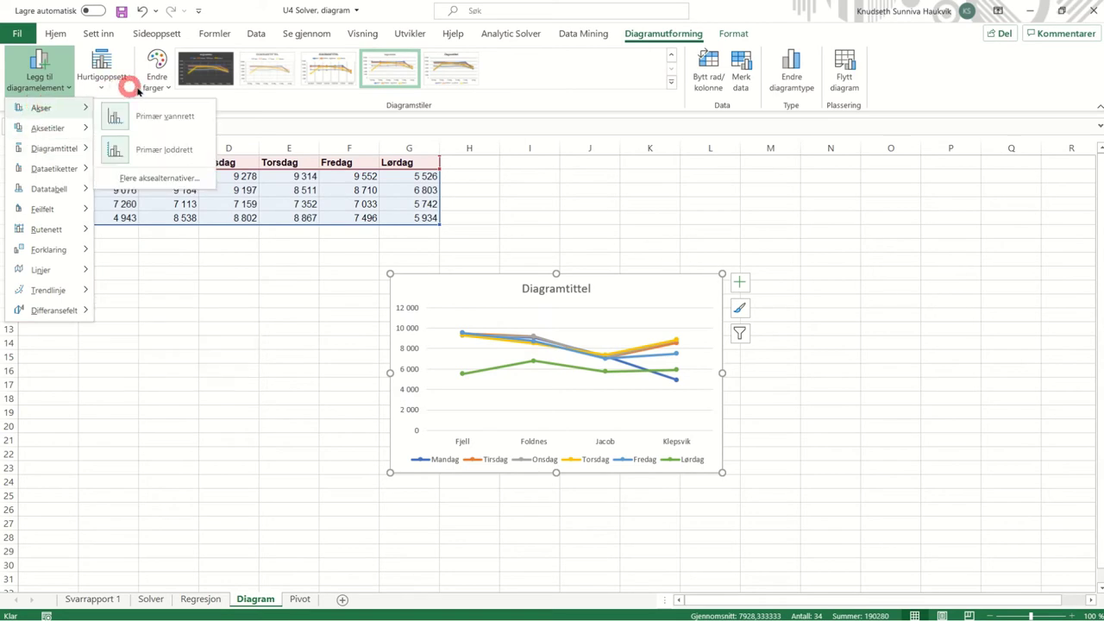
Step: Open the formatting options for the chart title and view those for the chart area and the vertical axis
{"action": "double_click", "coordinate": [594, 285]}
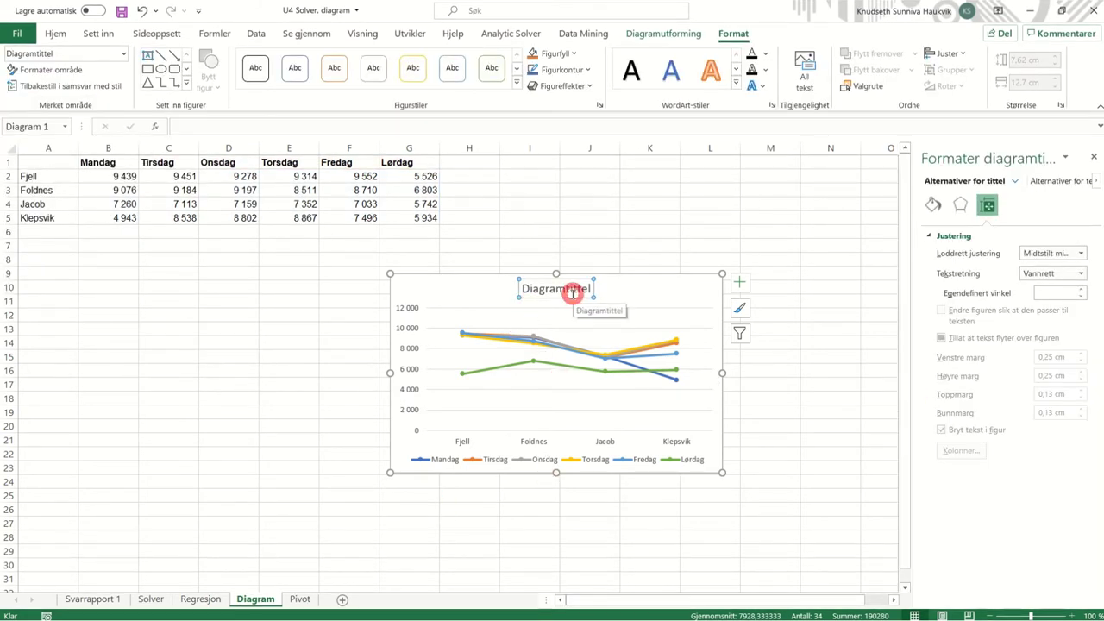
{"action": "left_click", "coordinate": [58, 70]}
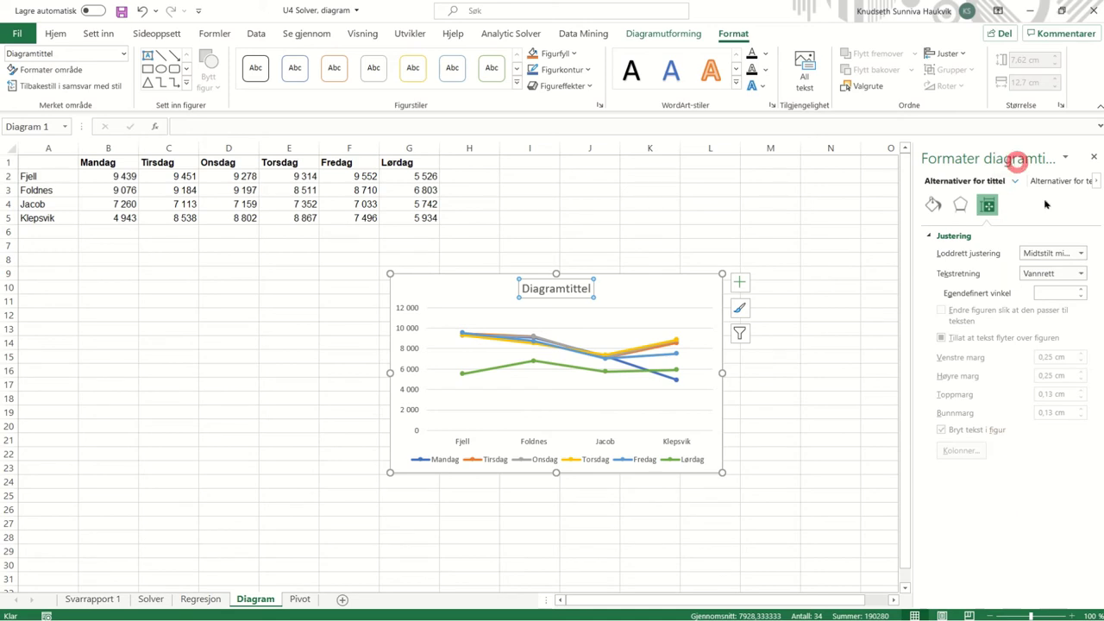
{"action": "left_click", "coordinate": [693, 298]}
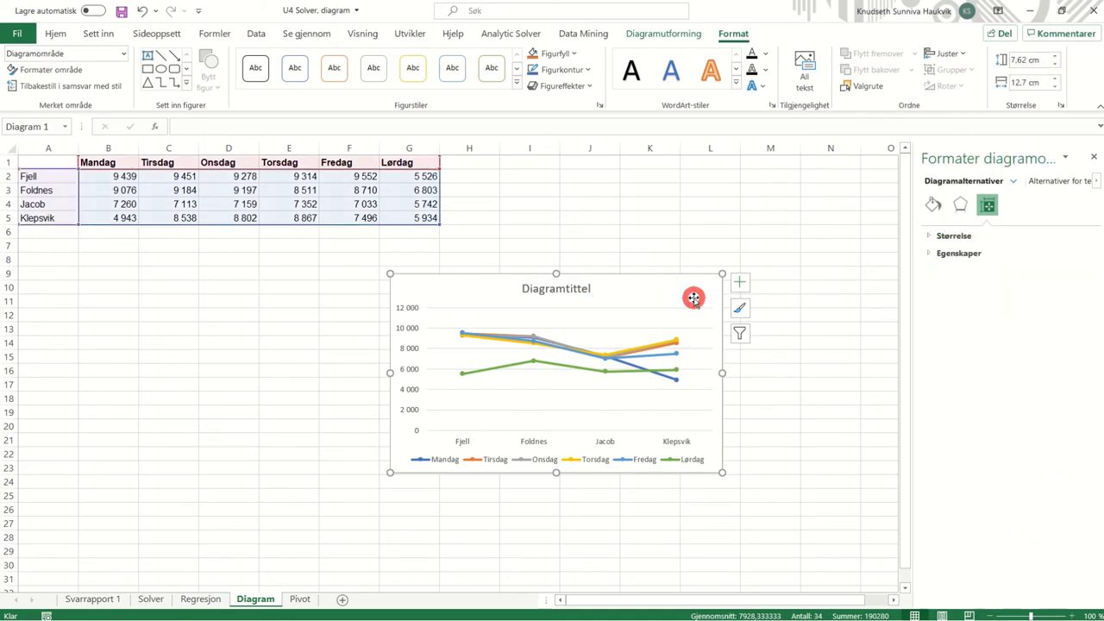
{"action": "left_click", "coordinate": [405, 337]}
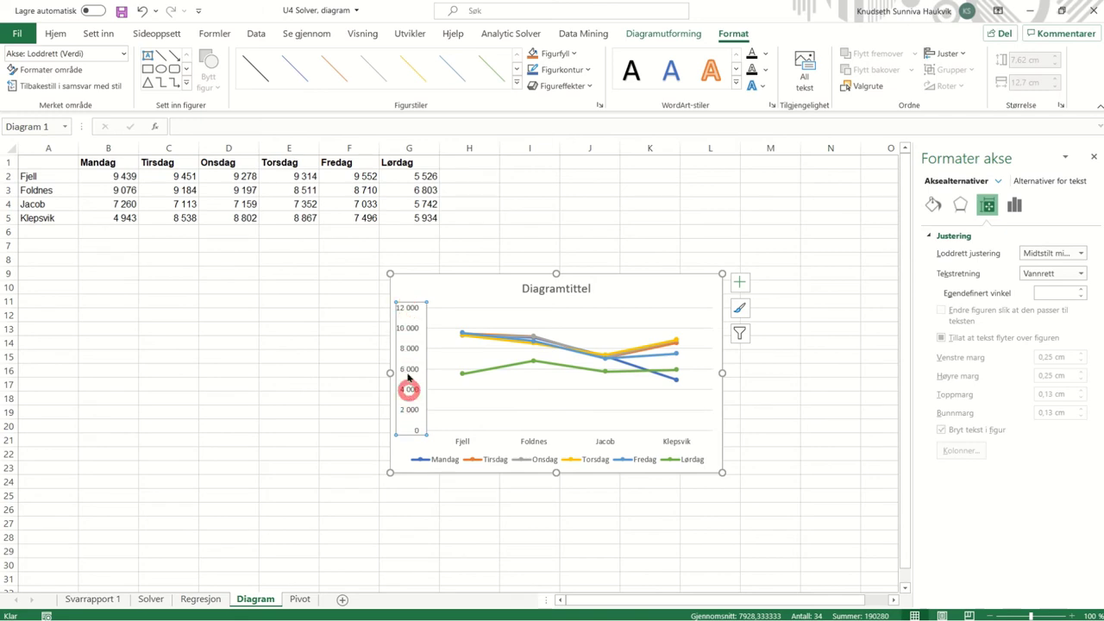
Step: View the chart title's text fill and text outline options, and select the plot area to view its formatting options
{"action": "left_click", "coordinate": [517, 289]}
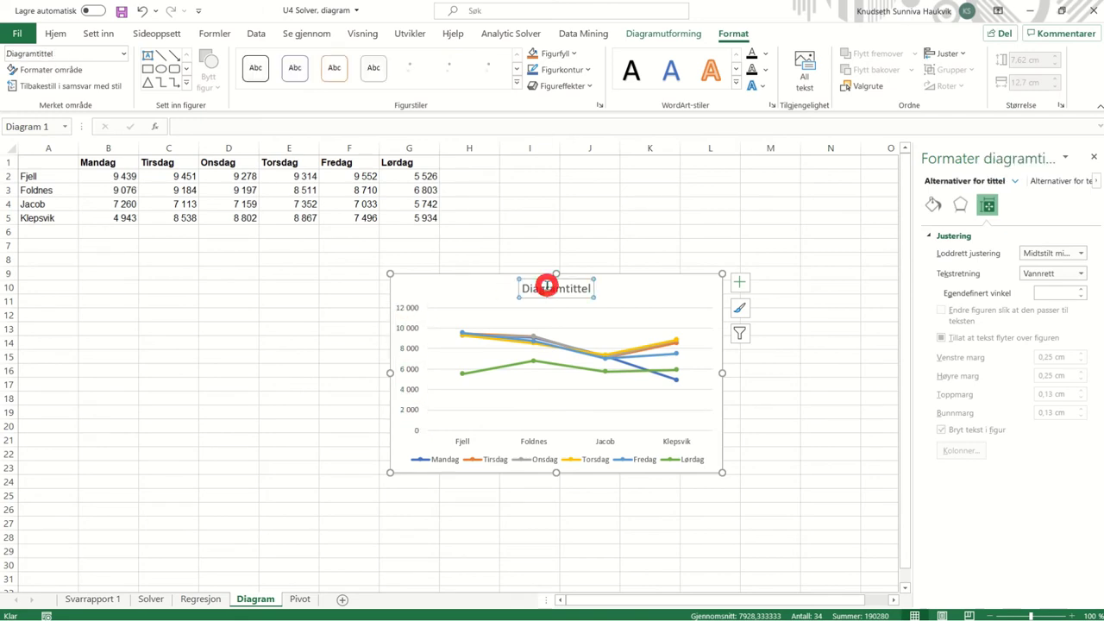
{"action": "left_click", "coordinate": [1054, 182]}
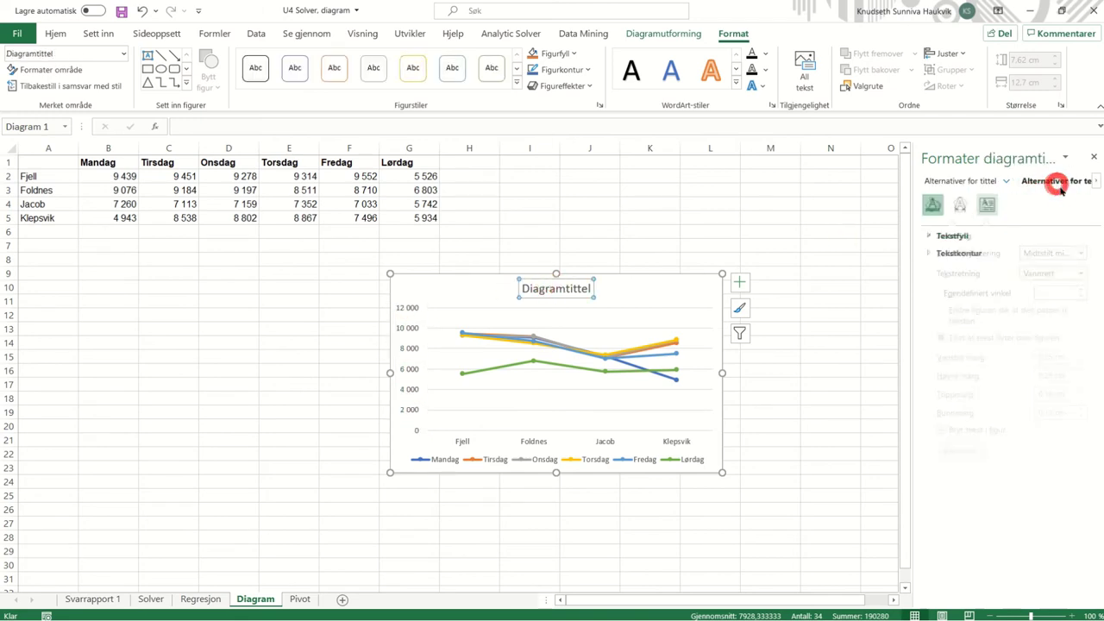
{"action": "left_click", "coordinate": [933, 253]}
{"action": "left_click", "coordinate": [930, 235]}
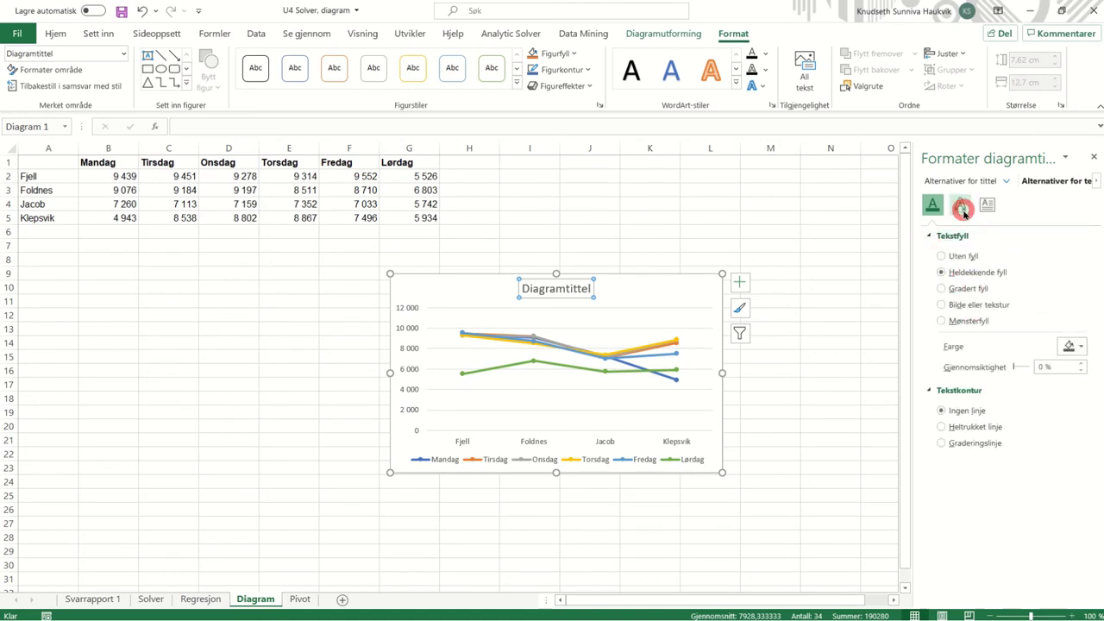
{"action": "left_click", "coordinate": [560, 330]}
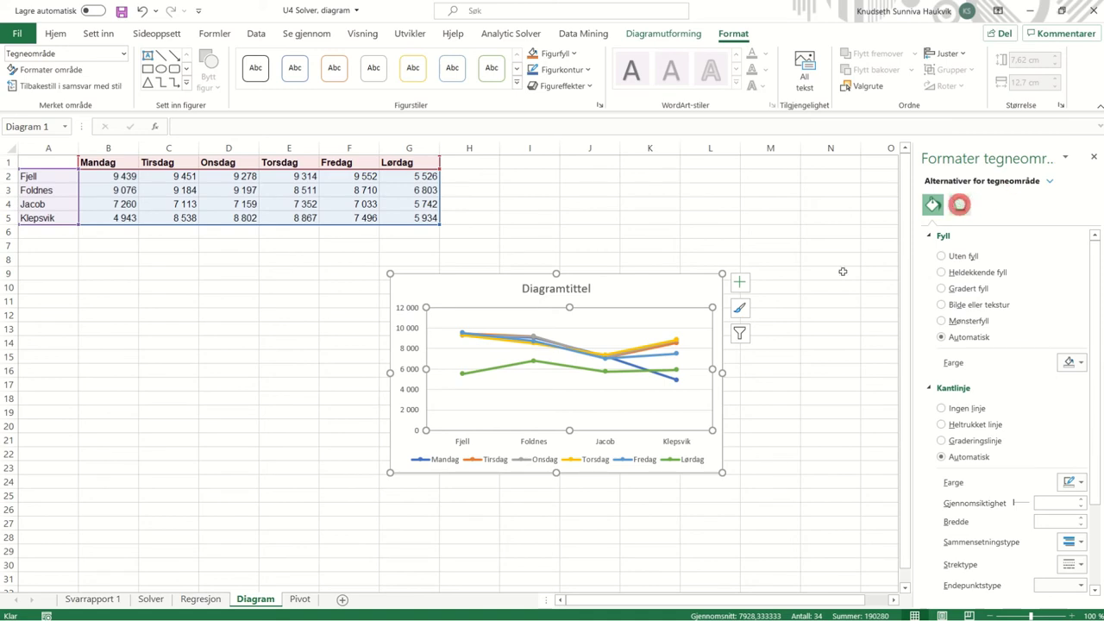
Step: Set the vertical axis's major unit to 500 in the chart's axis options
{"action": "left_click", "coordinate": [404, 327]}
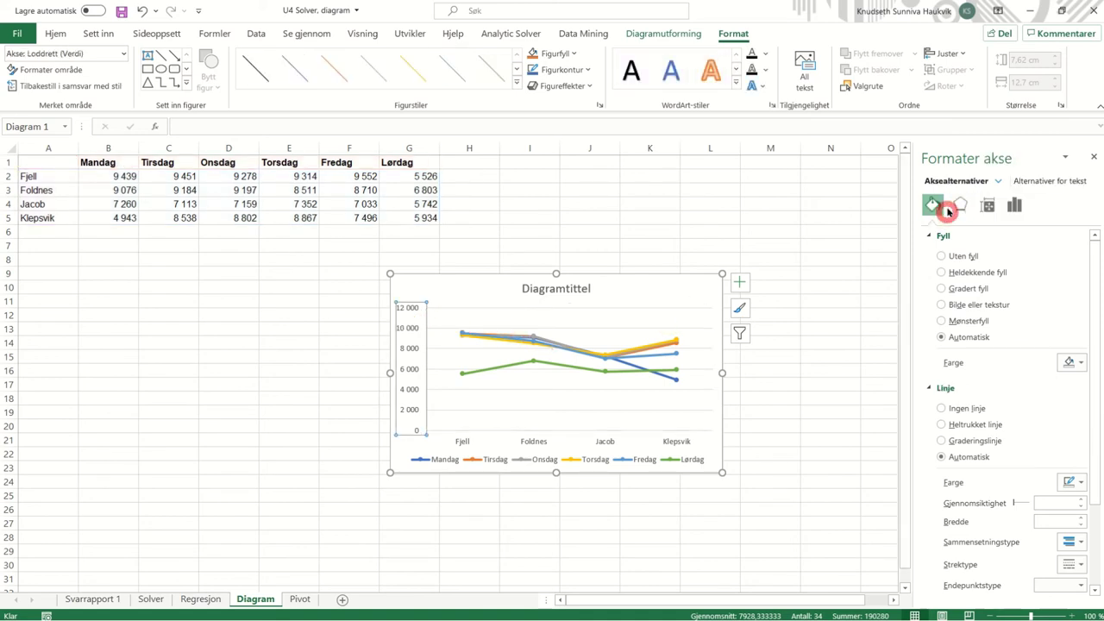
{"action": "left_click", "coordinate": [1026, 181]}
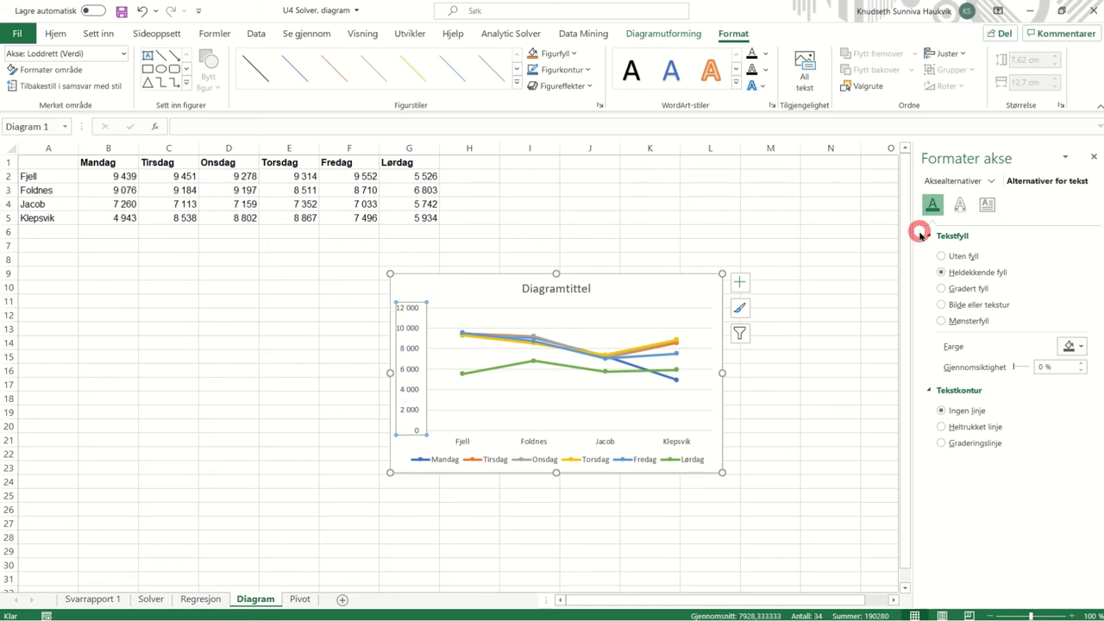
{"action": "left_click", "coordinate": [956, 181]}
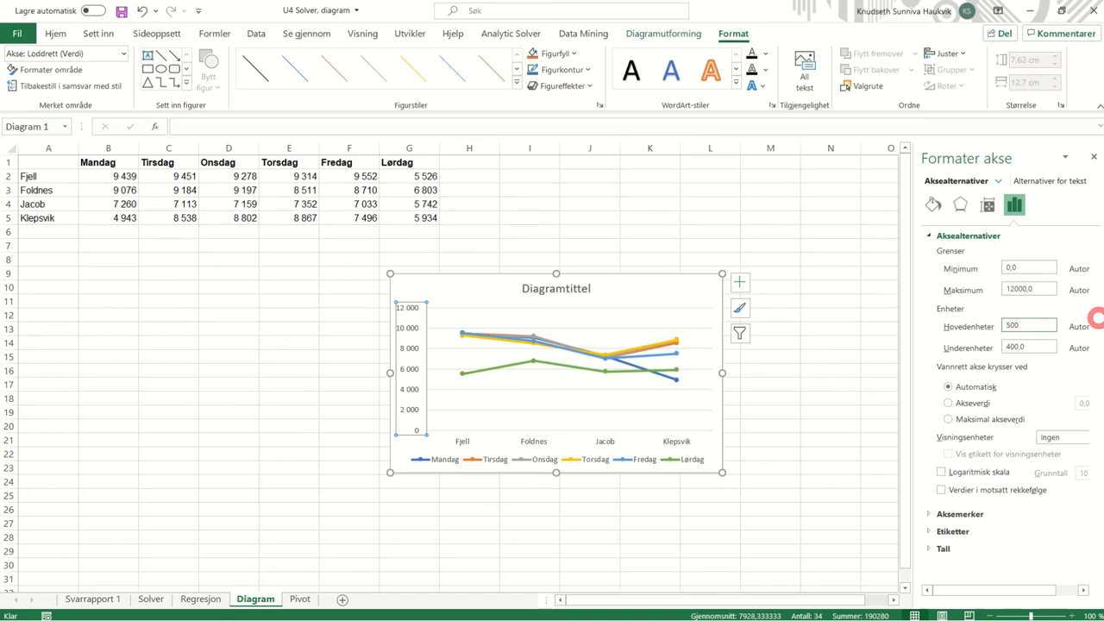
{"action": "type", "text": "500"}
{"action": "key", "text": "Return"}
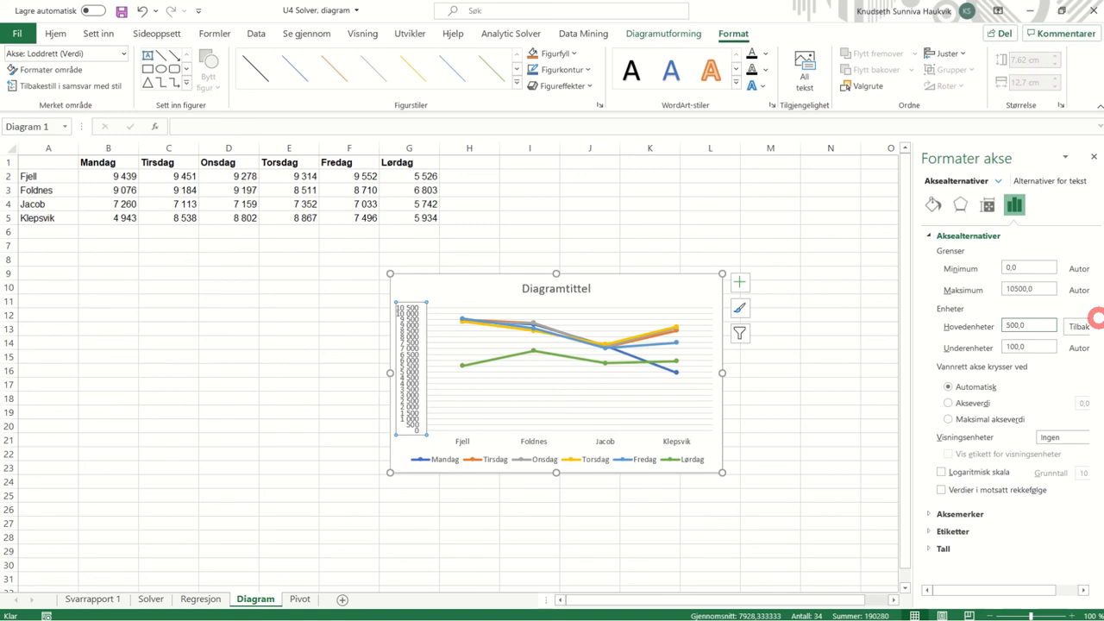
Step: Set the vertical axis's major unit to 1000 and widen the formatting pane slightly
{"action": "left_click", "coordinate": [1098, 321]}
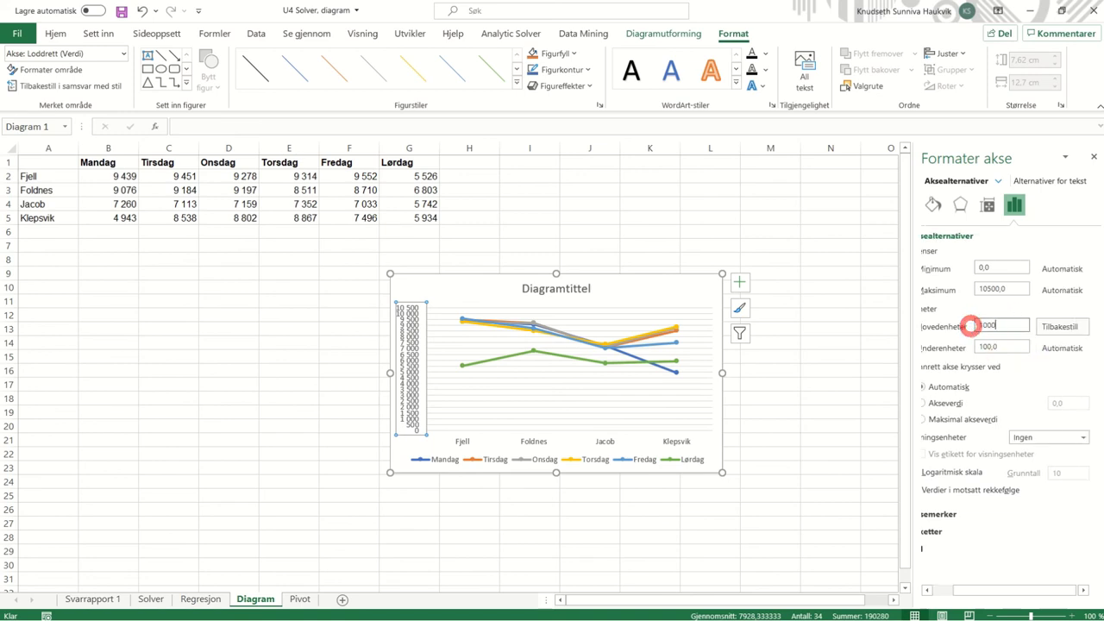
{"action": "left_click", "coordinate": [972, 326]}
{"action": "type", "text": "1000"}
{"action": "left_click", "coordinate": [1014, 346]}
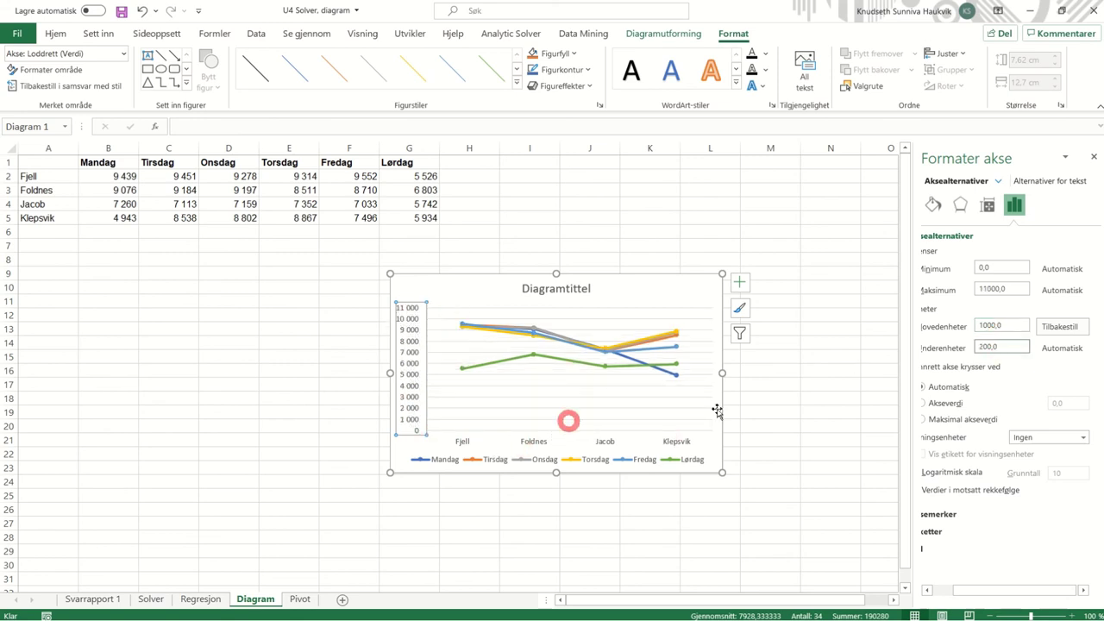
{"action": "left_click_drag", "start_coordinate": [913, 369], "coordinate": [881, 368]}
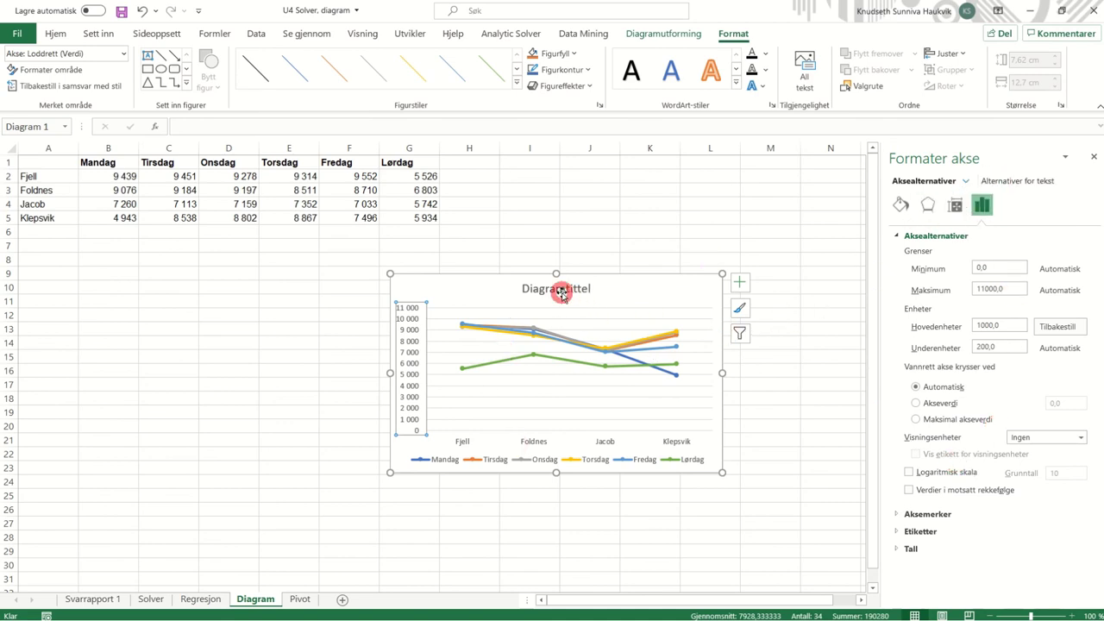
Step: View the formatting options for the major gridlines and the horizontal axis, including the axis's text fill and outline options
{"action": "left_click", "coordinate": [561, 323]}
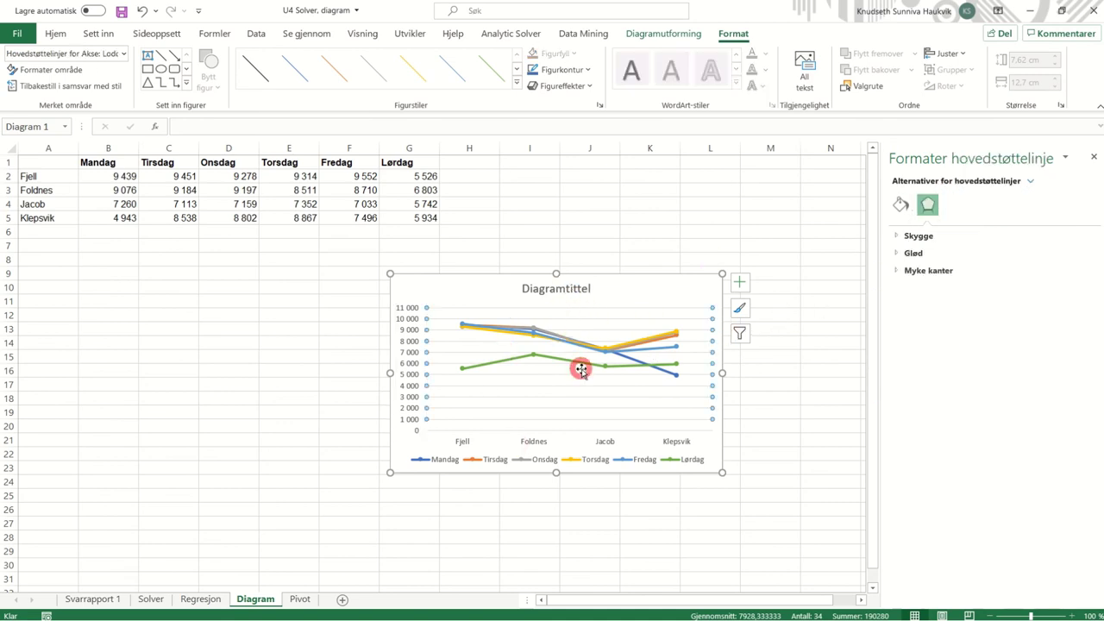
{"action": "left_click", "coordinate": [536, 445]}
{"action": "left_click", "coordinate": [982, 203]}
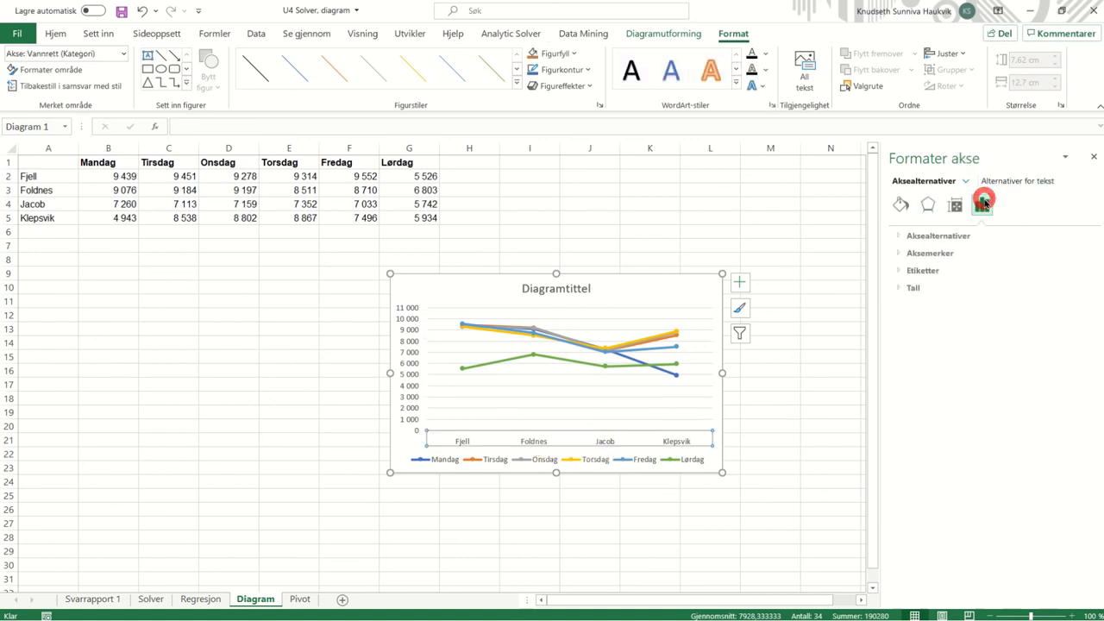
{"action": "left_click", "coordinate": [994, 182]}
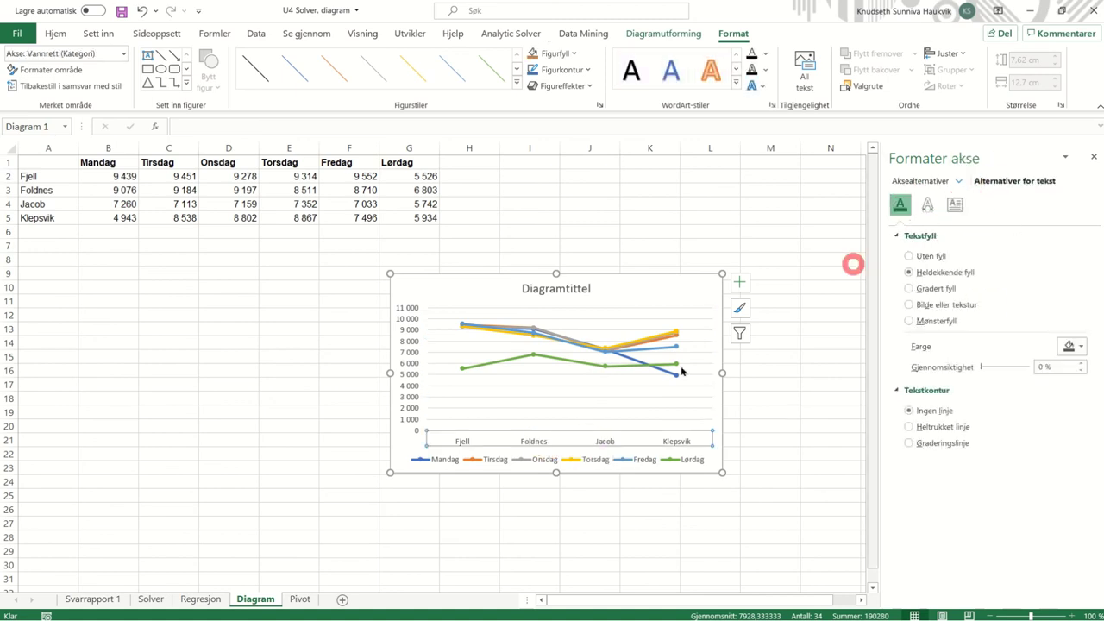